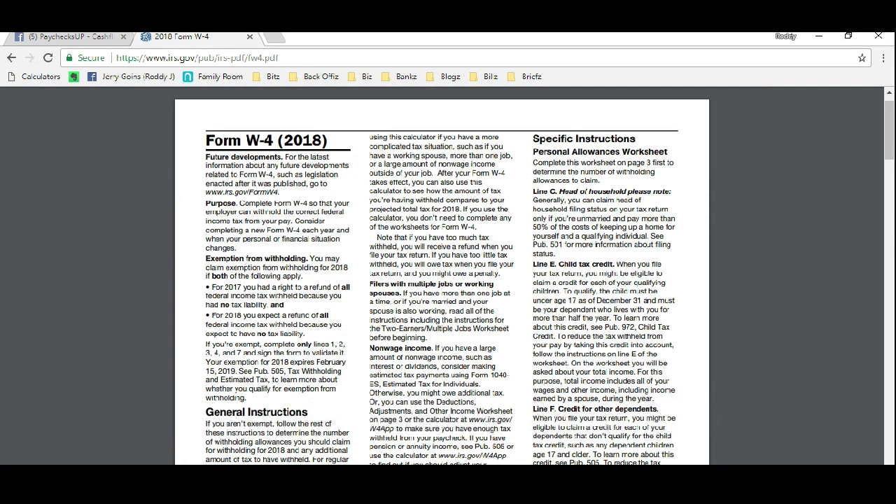
# Review the 2018 Form W-4 instructions, the withholding allowance certificate and the Personal Allowances Worksheet on page 3.
pyautogui.moveTo(206, 203); pyautogui.dragTo(263, 239)
pyautogui.scroll(-1, 534, 276)
pyautogui.scroll(-1, 442, 283)
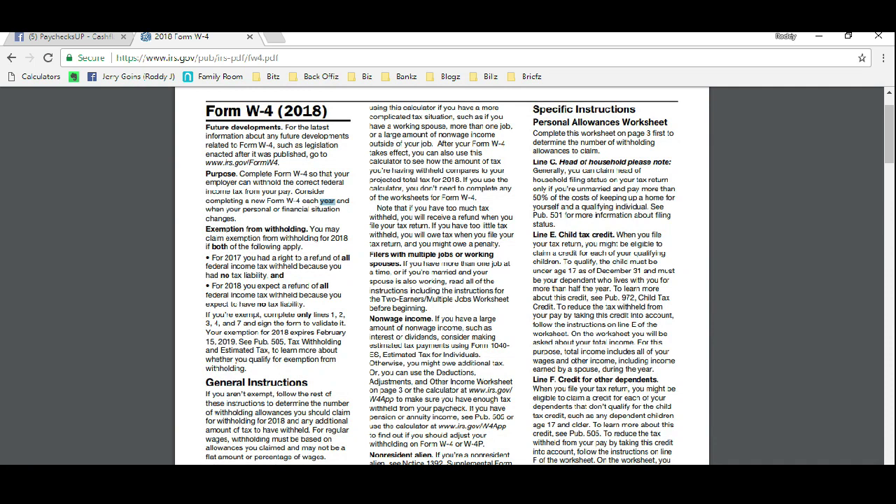
pyautogui.scroll(-3, 442, 276)
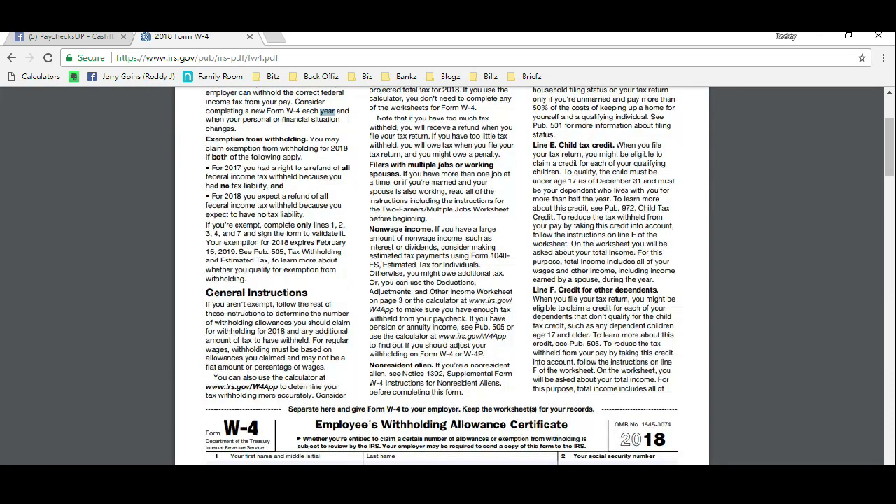
pyautogui.scroll(-5, 442, 276)
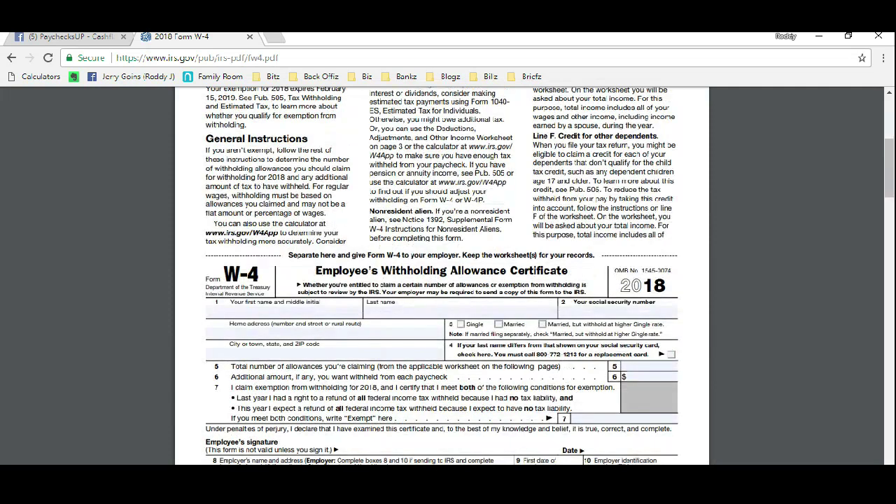
pyautogui.scroll(-2, 441, 276)
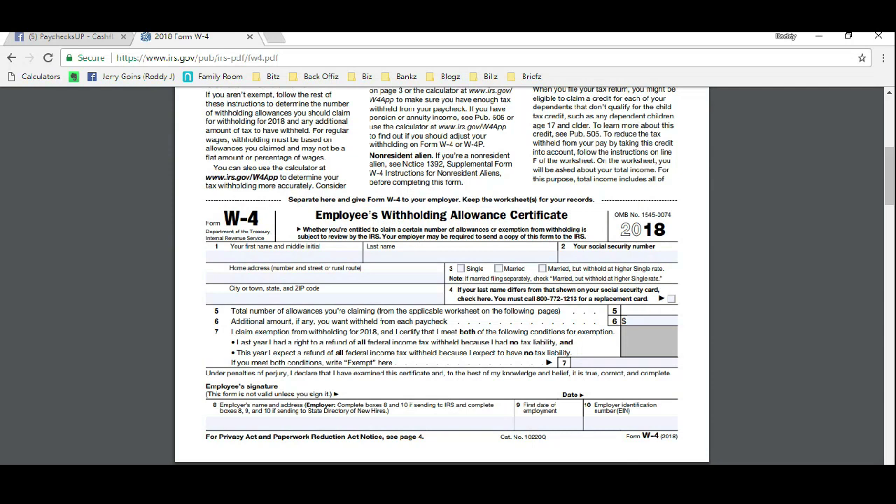
pyautogui.scroll(-1, 442, 276)
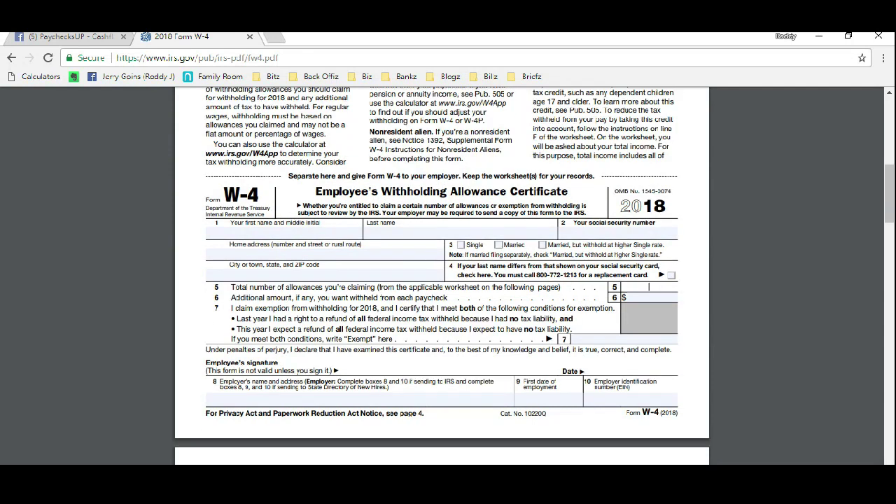
pyautogui.scroll(-10, 442, 276)
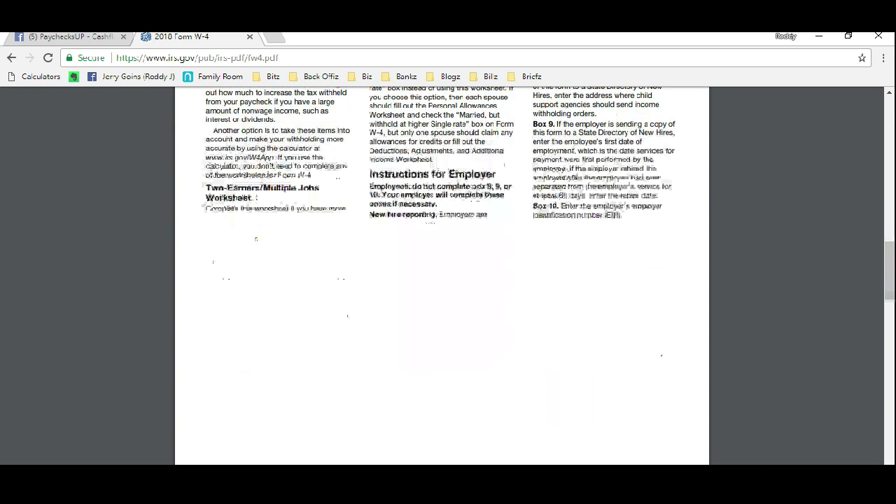
pyautogui.scroll(-5, 442, 276)
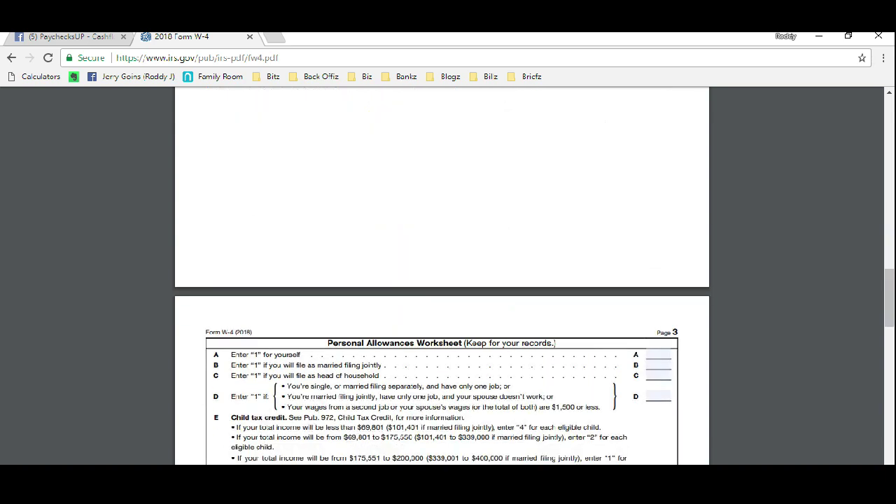
pyautogui.click(658, 355)
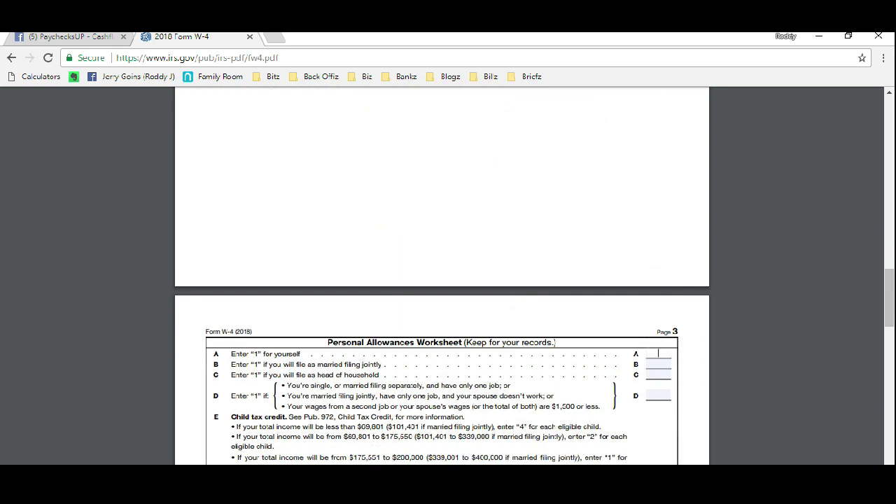
pyautogui.scroll(-1, 658, 354)
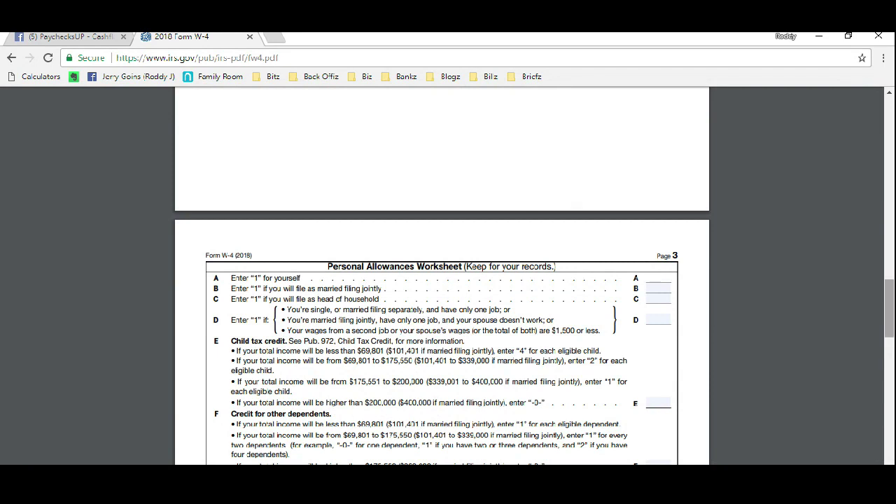
pyautogui.hotkey('ctrl', 'Home')
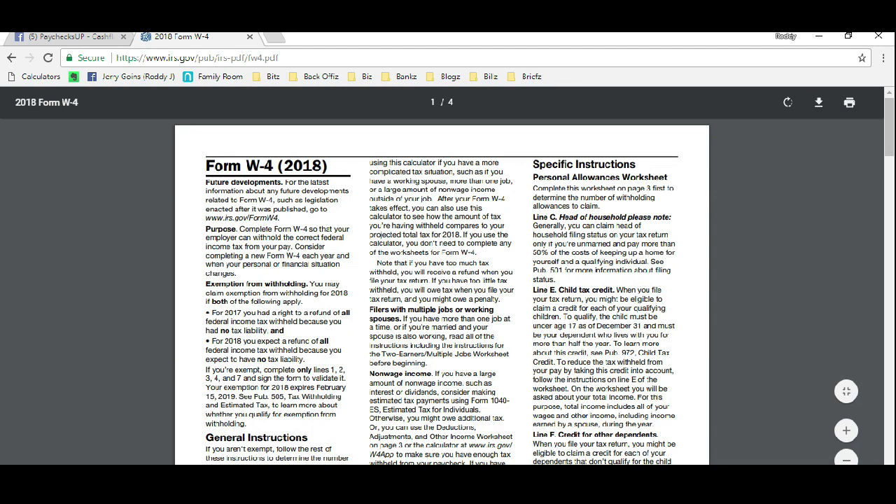
# Enter 1 on lines A and B of the Personal Allowances Worksheet on page 3, leaving line C blank.
pyautogui.moveTo(890, 127); pyautogui.dragTo(890, 305)
pyautogui.scroll(-2, 442, 293)
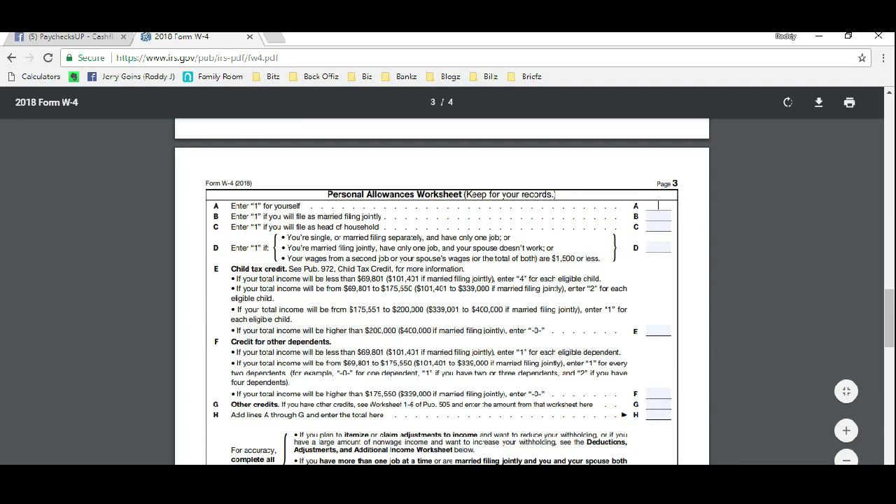
pyautogui.click(658, 206)
pyautogui.click(658, 216)
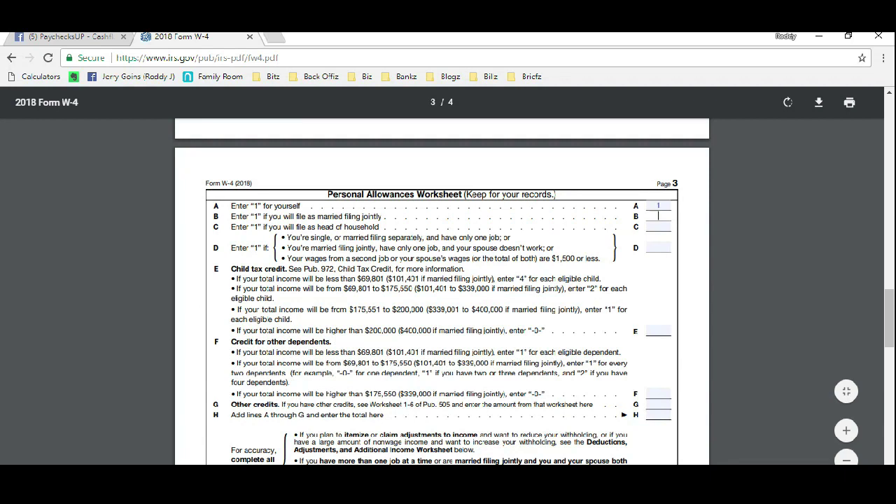
pyautogui.write('1')
pyautogui.press('Tab')
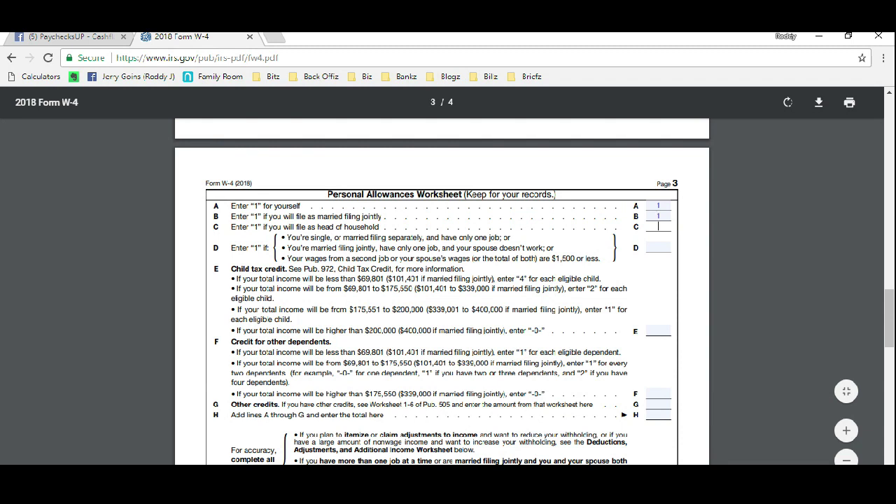
pyautogui.press('Tab')
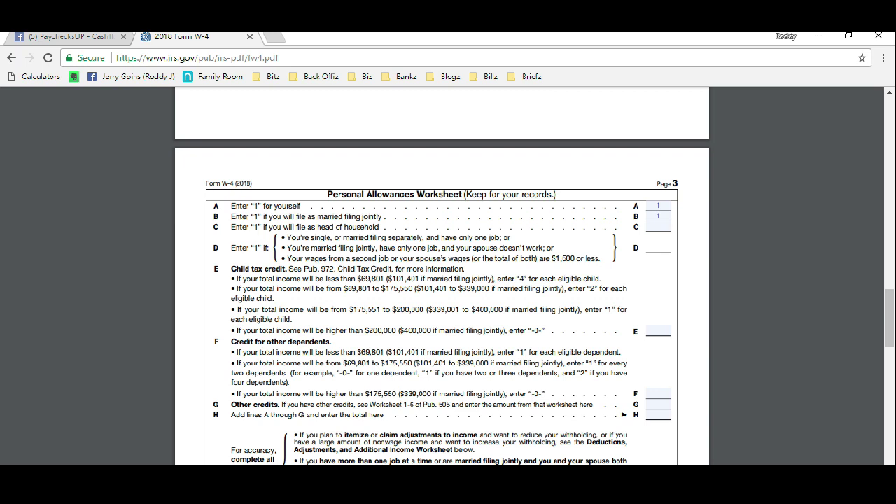
# Enter 12 for the child tax credit on line E of the Personal Allowances Worksheet.
pyautogui.scroll(-1, 606, 210)
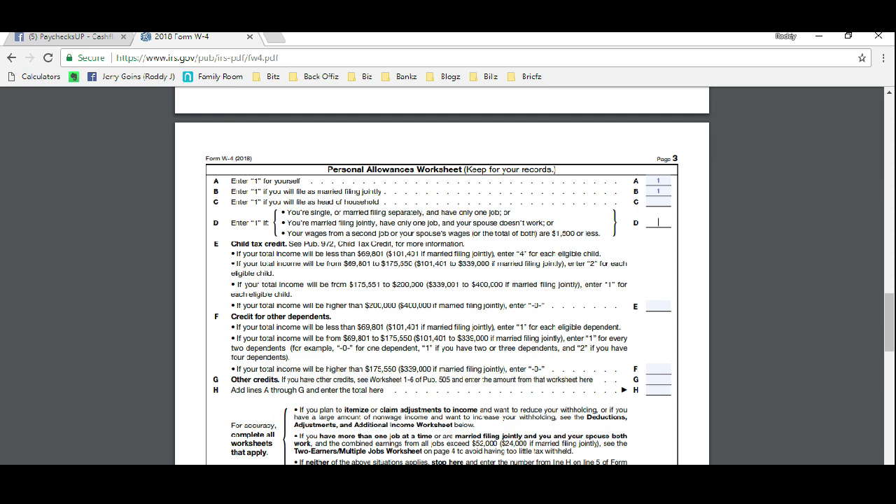
pyautogui.click(659, 306)
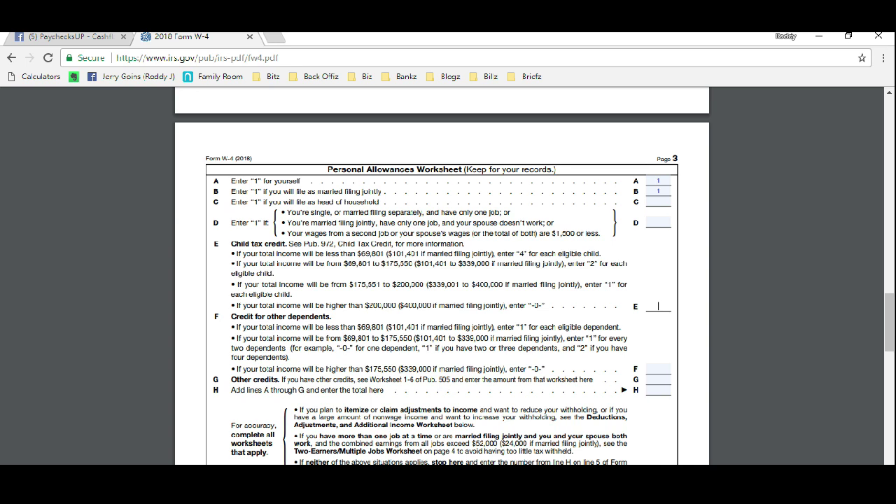
pyautogui.write('12')
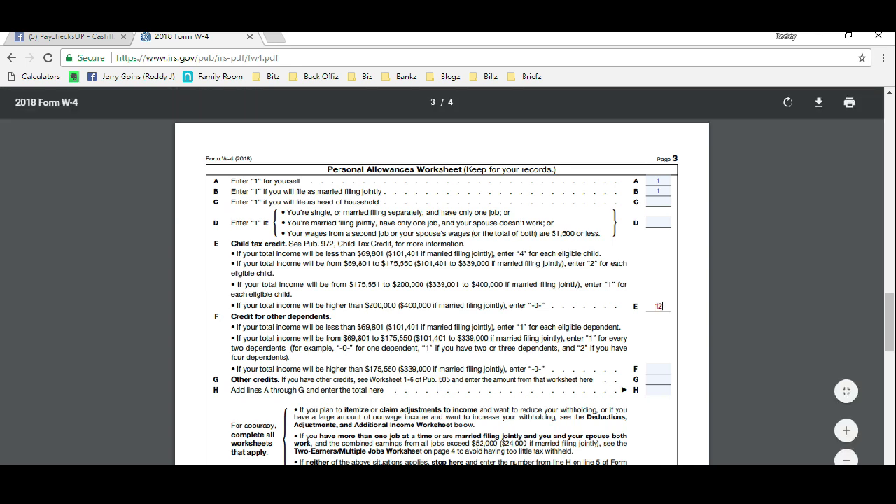
# Enter 14 as the total on line H of the Personal Allowances Worksheet, leaving lines F and G blank.
pyautogui.scroll(-1, 441, 292)
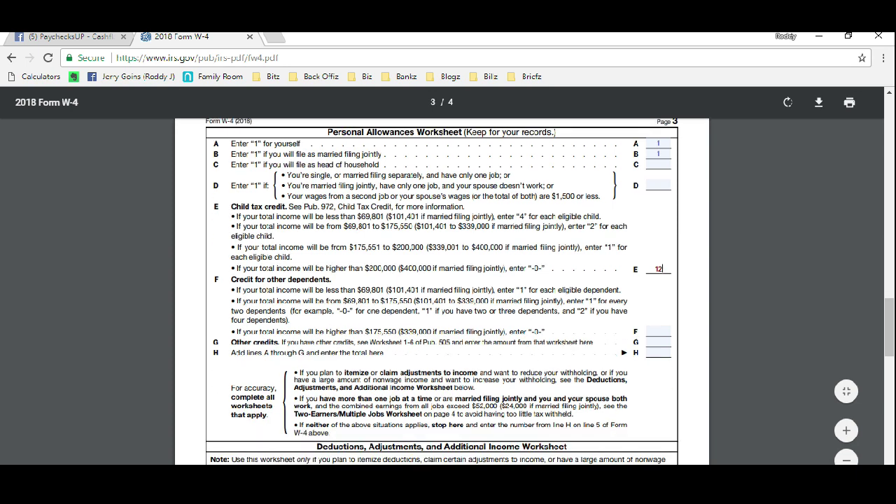
pyautogui.click(658, 332)
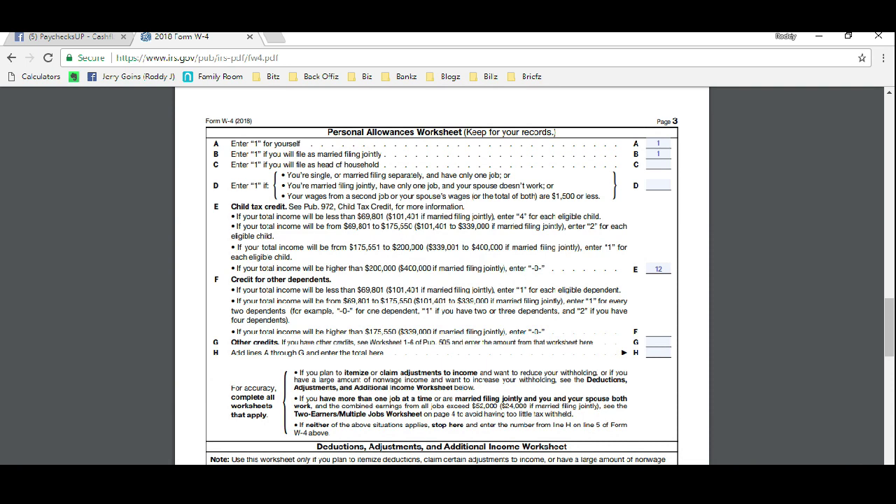
pyautogui.click(659, 342)
pyautogui.write('14')
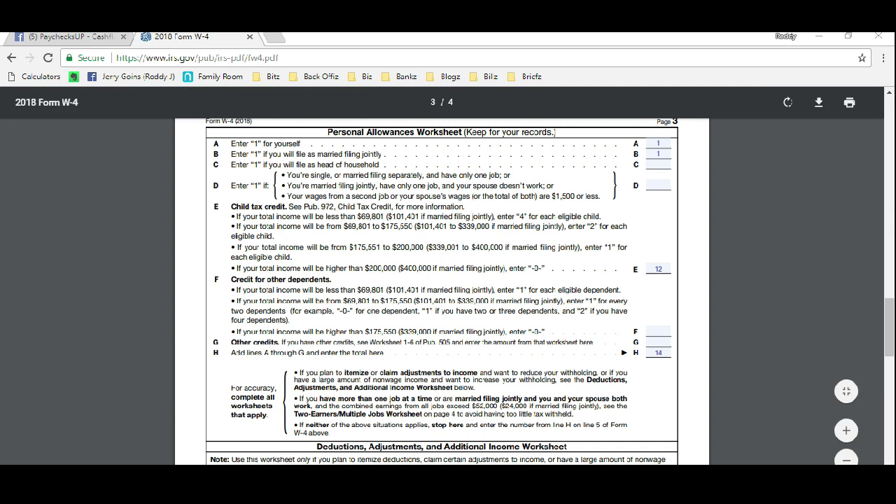
# Switch to Calculator, multiply 40 by 14, and close it to return to the form.
pyautogui.hotkey('alt', 'Tab')
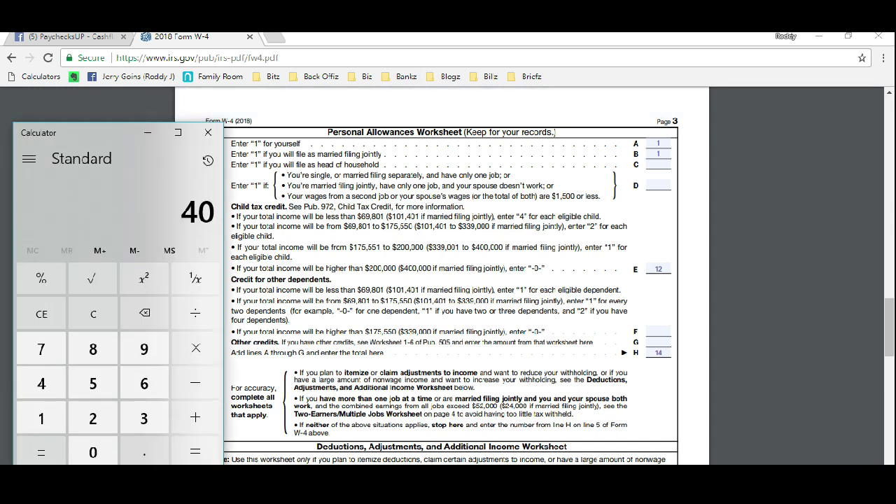
pyautogui.press('*')
pyautogui.write('14')
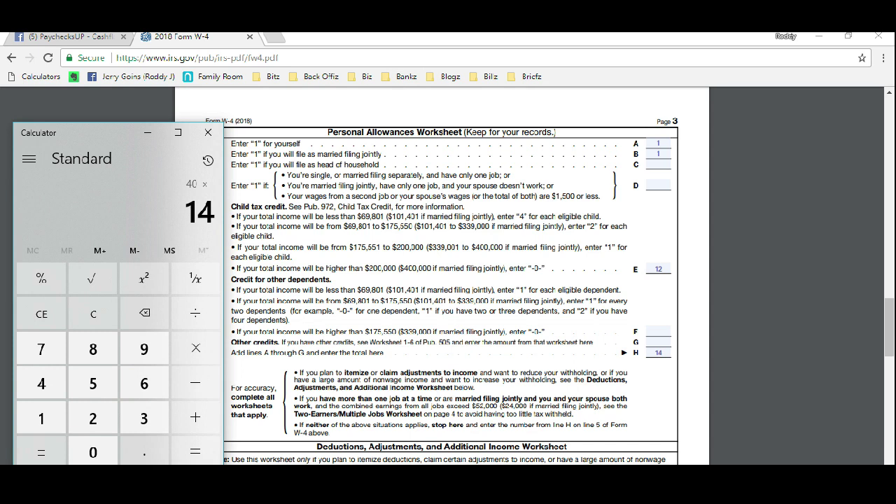
pyautogui.press('Return')
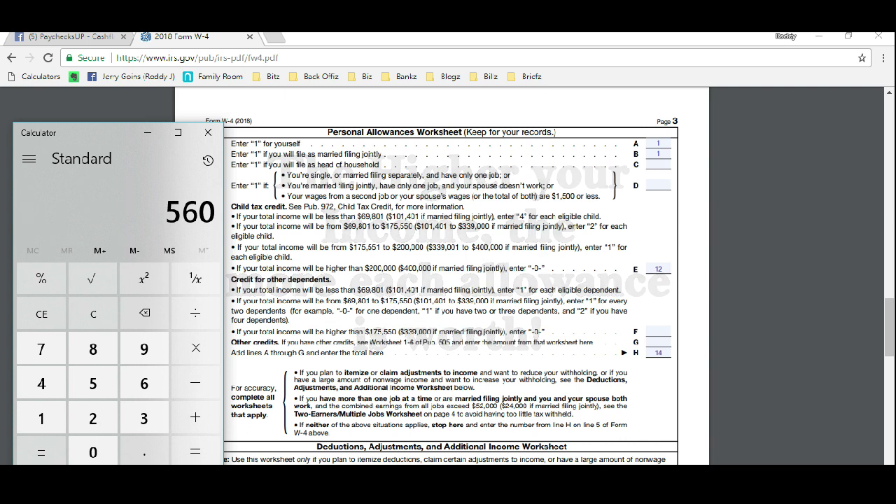
pyautogui.hotkey('alt', 'F4')
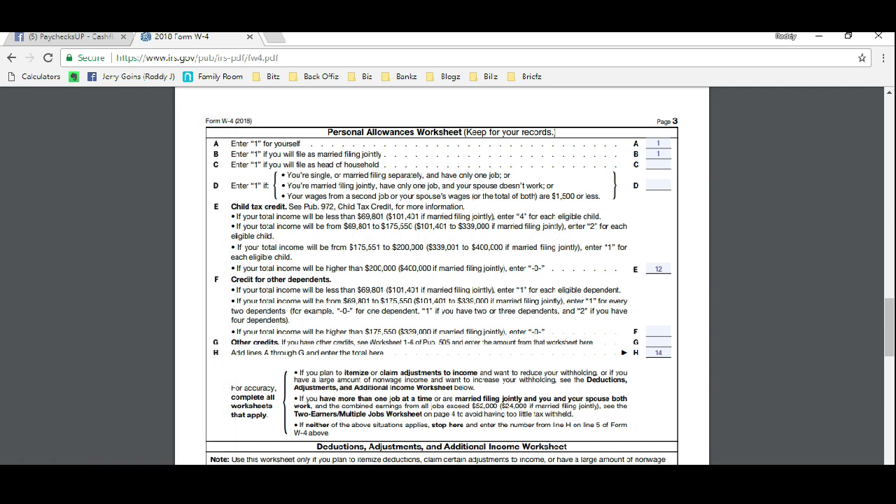
# Enter 0 on lines 1, 2 and 3 of the Deductions, Adjustments, and Additional Income Worksheet.
pyautogui.scroll(-3, 441, 275)
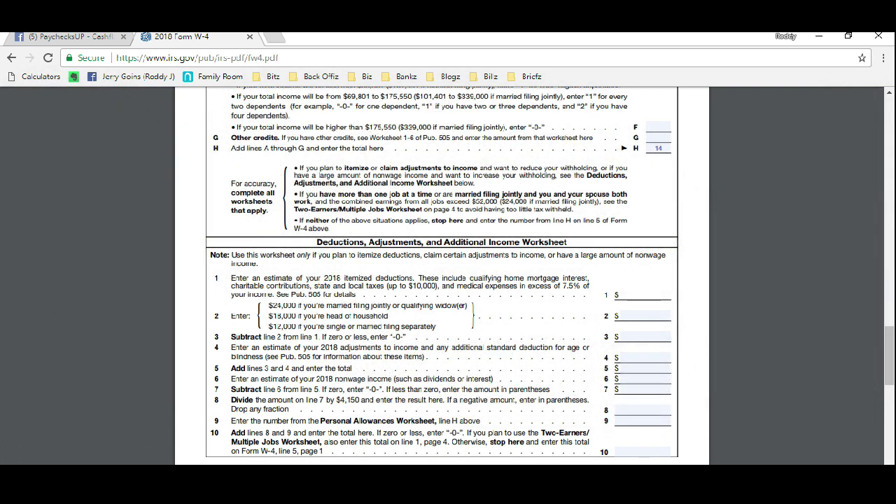
pyautogui.scroll(-1, 449, 273)
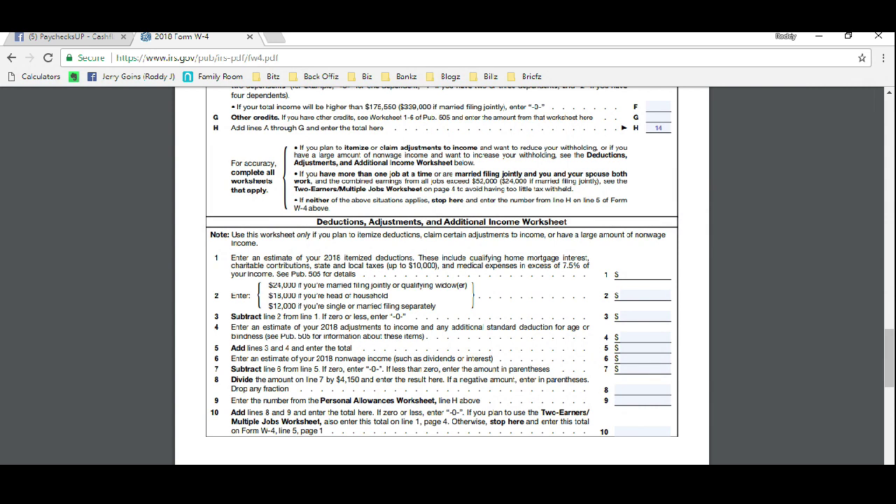
pyautogui.write('0')
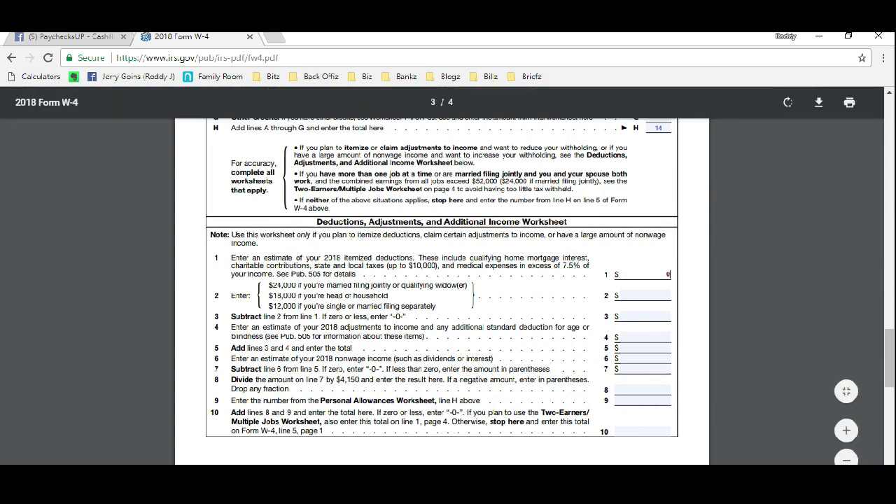
pyautogui.press('Tab')
pyautogui.write('0')
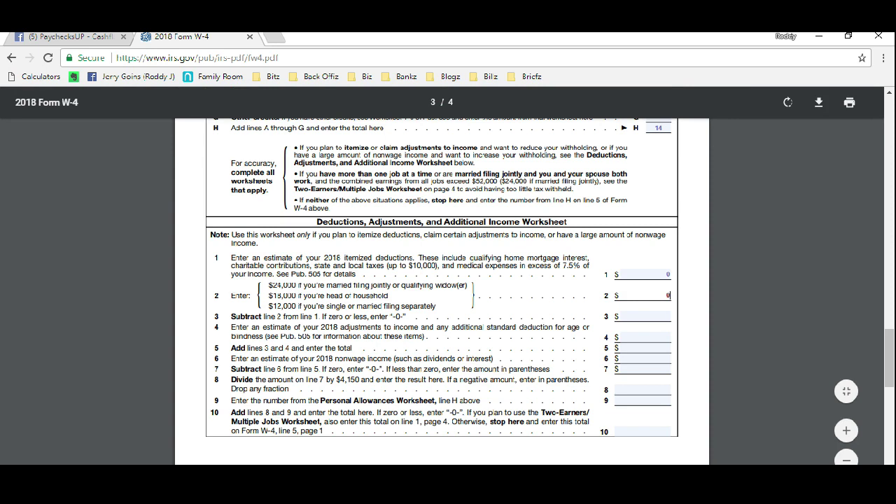
pyautogui.press('Tab')
pyautogui.write('0')
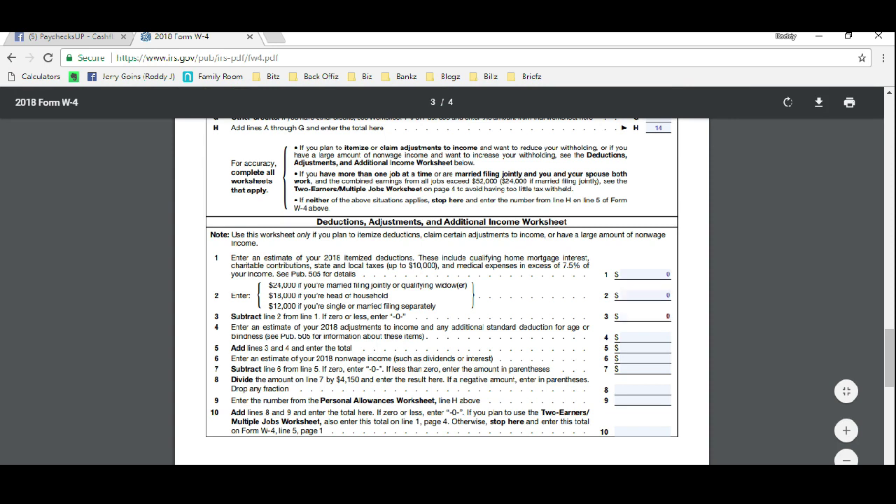
# Enter 8300 as the estimated 2018 adjustments to income on line 4 of the Deductions worksheet.
pyautogui.press('Tab')
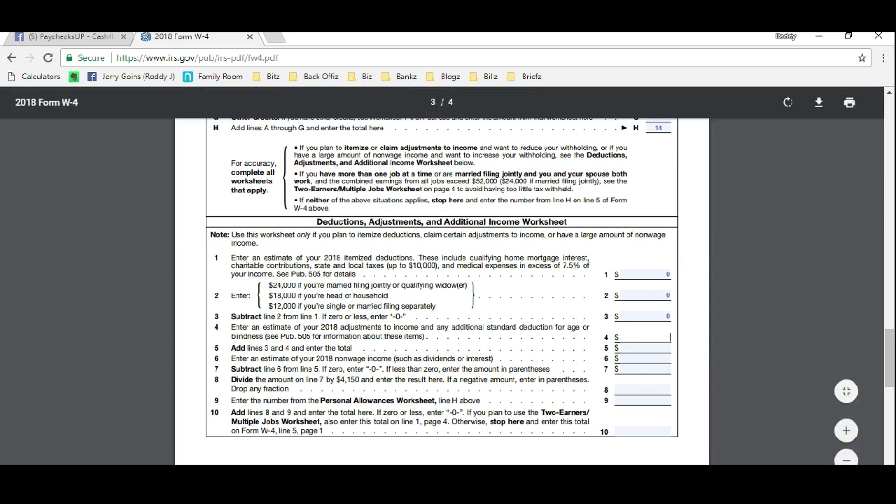
pyautogui.write('4150')
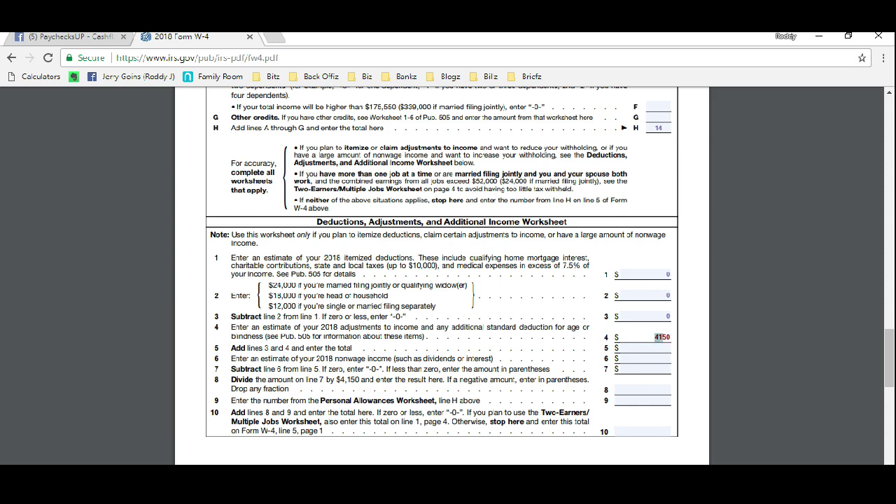
pyautogui.write('8350')
pyautogui.press('Delete')
pyautogui.write('00')
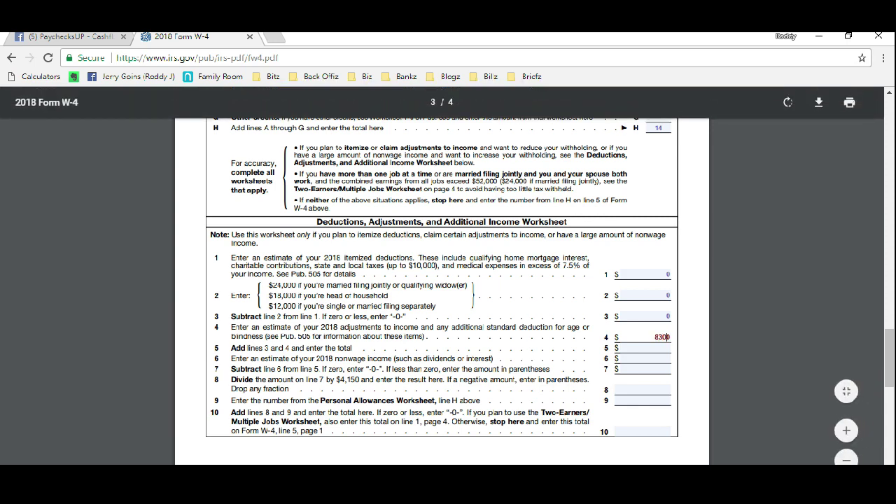
# Enter 8300 on lines 5 and 7 of the Deductions worksheet, leaving the nonwage income on line 6 blank.
pyautogui.click(643, 348)
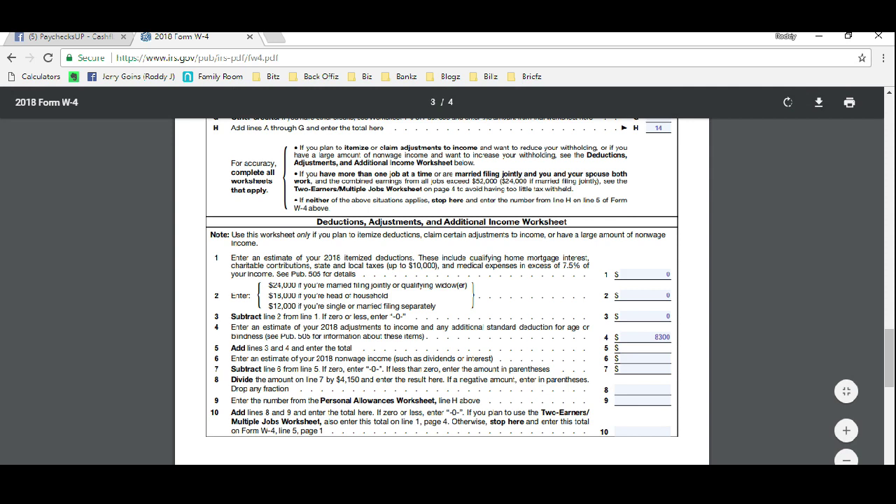
pyautogui.write('83000')
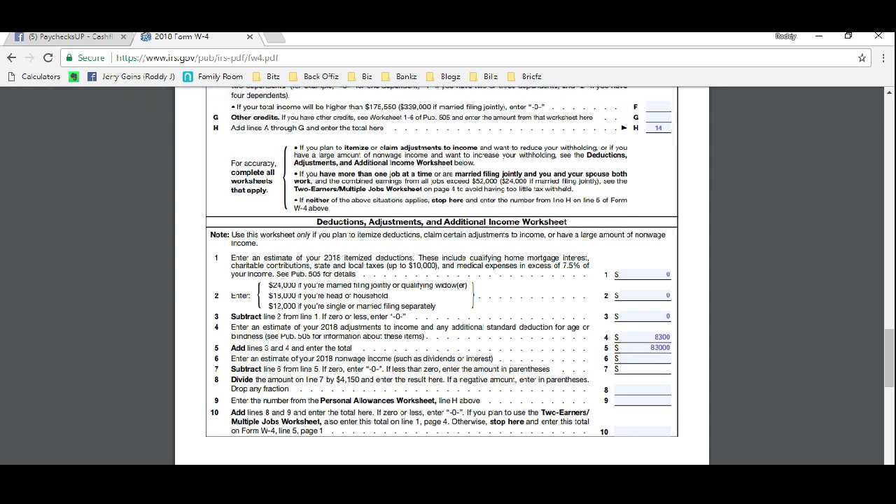
pyautogui.press('BackSpace')
pyautogui.press('Tab')
pyautogui.press('Tab')
pyautogui.write('830')
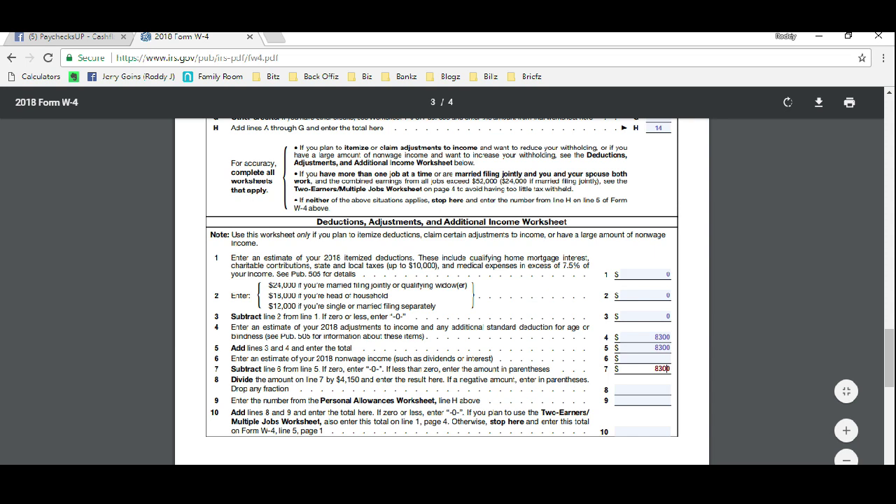
# Enter 2 on line 8, 14 on line 9 and the total 16 on line 10 of the Deductions worksheet.
pyautogui.click(643, 390)
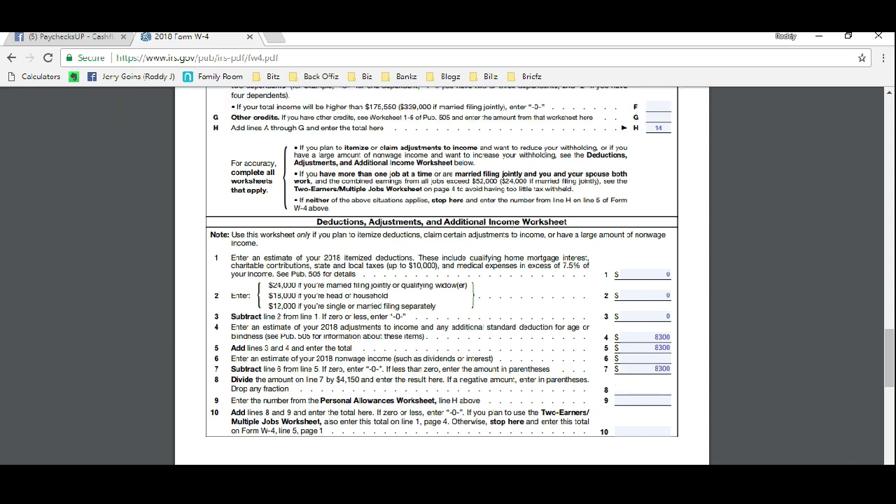
pyautogui.write('2')
pyautogui.click(643, 400)
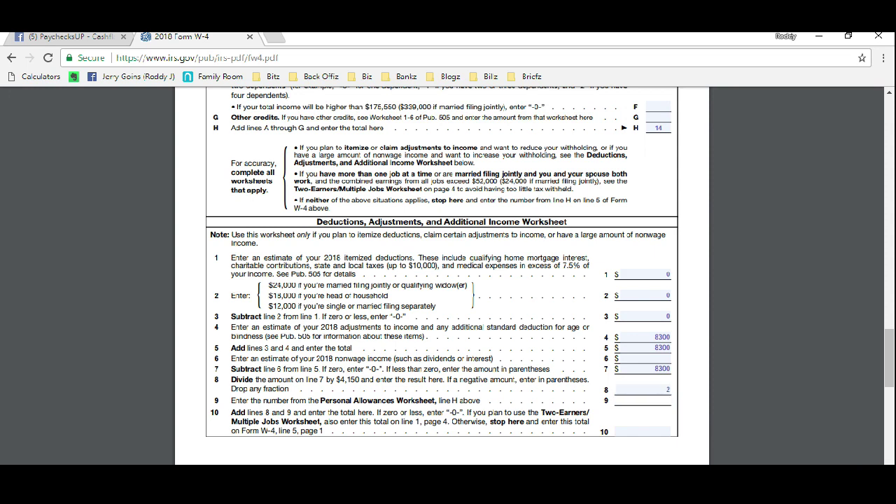
pyautogui.write('14')
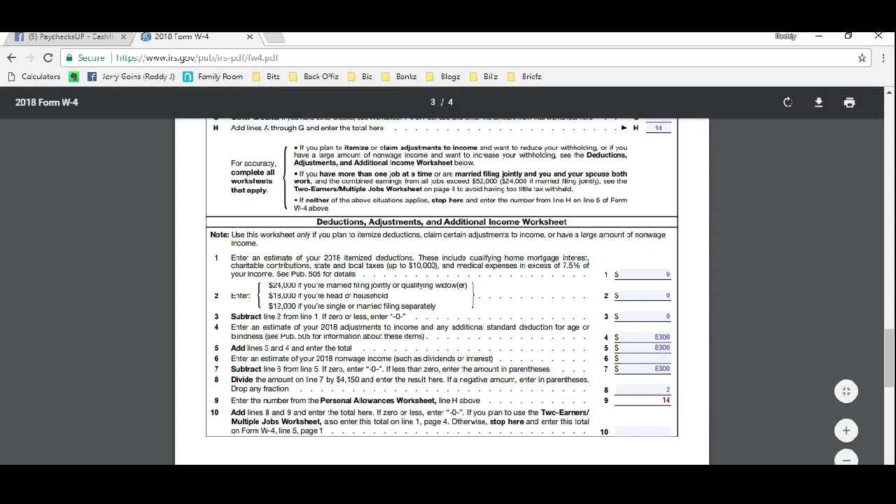
pyautogui.write('16')
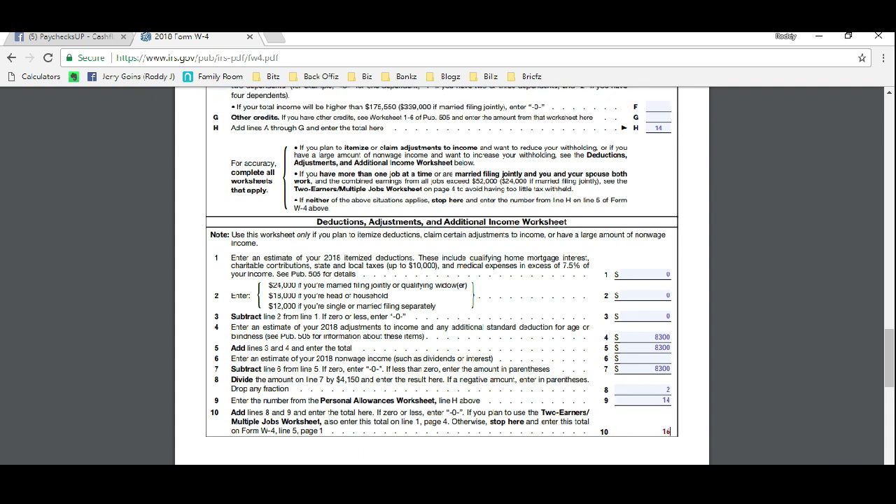
# Return to line 5, the total number of allowances, on the Employee's Withholding Allowance Certificate on page 1.
pyautogui.scroll(3, 442, 280)
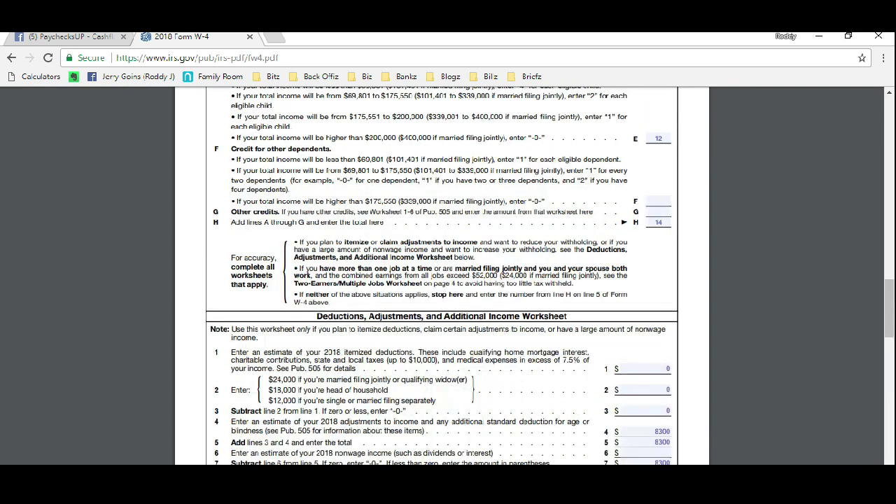
pyautogui.scroll(10, 442, 280)
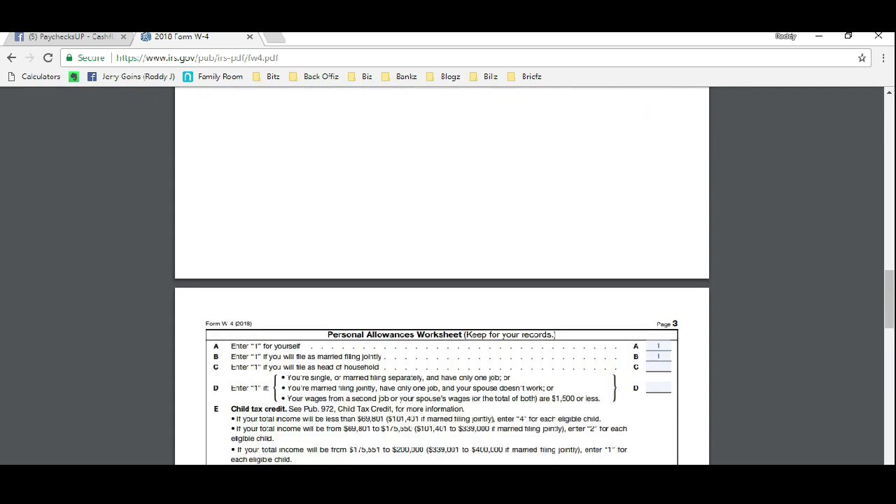
pyautogui.scroll(1, 442, 280)
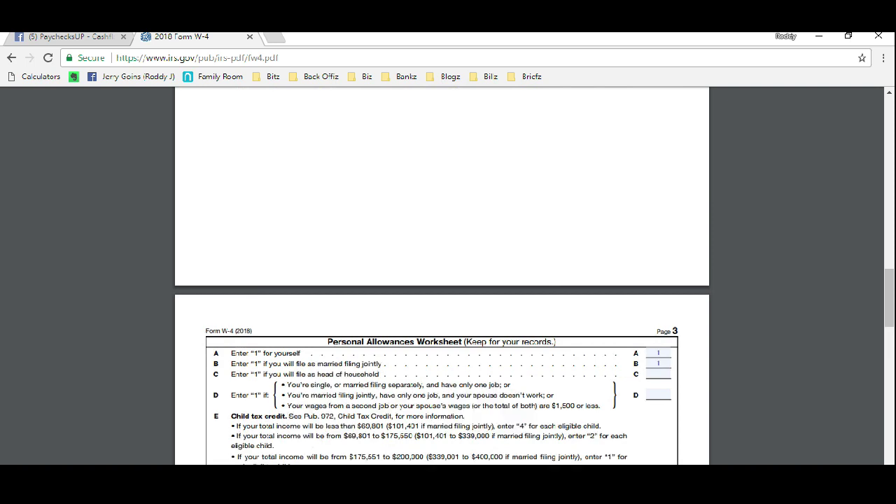
pyautogui.scroll(20, 442, 280)
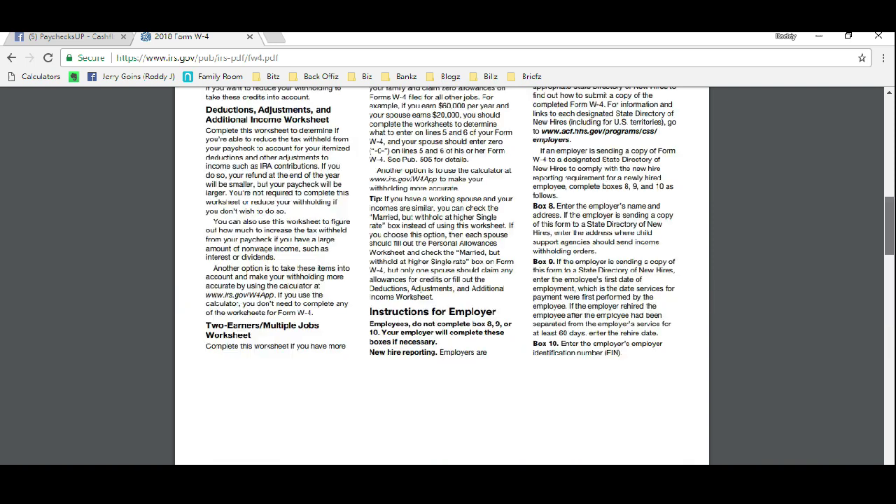
pyautogui.scroll(3, 442, 280)
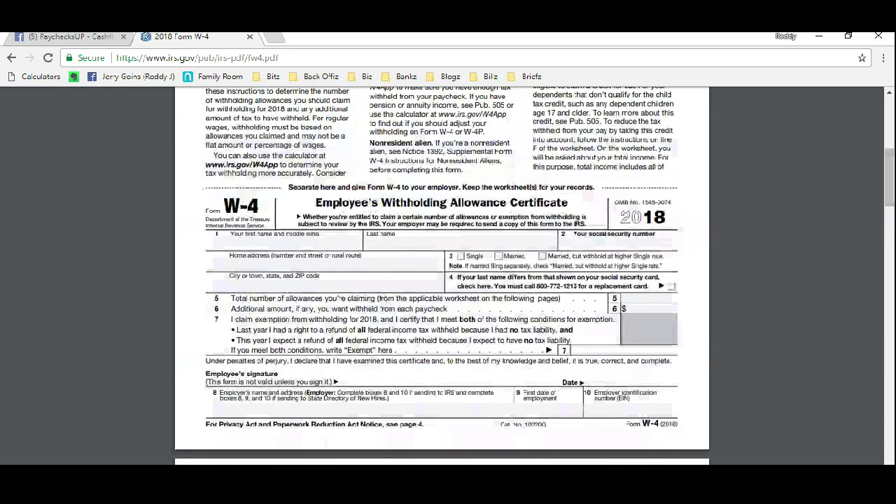